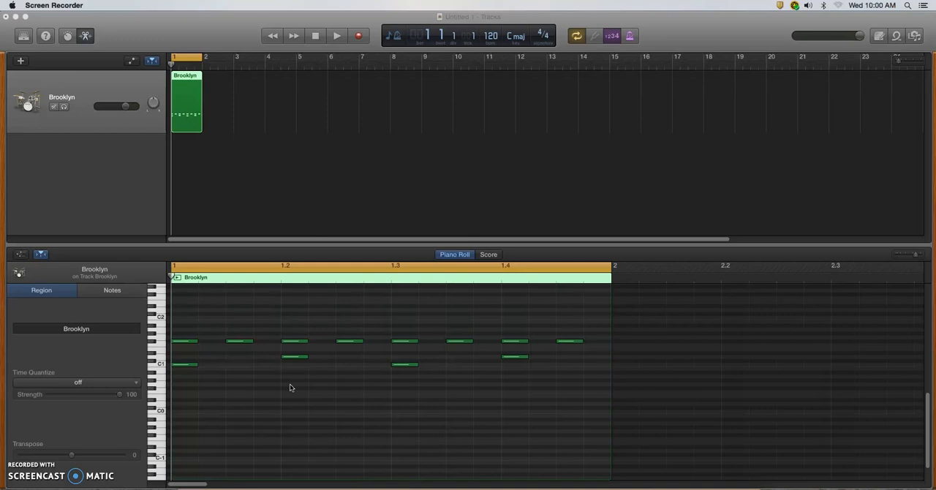
Play the one-bar Brooklyn drum loop, stop it, and turn cycling off.
click(306, 377)
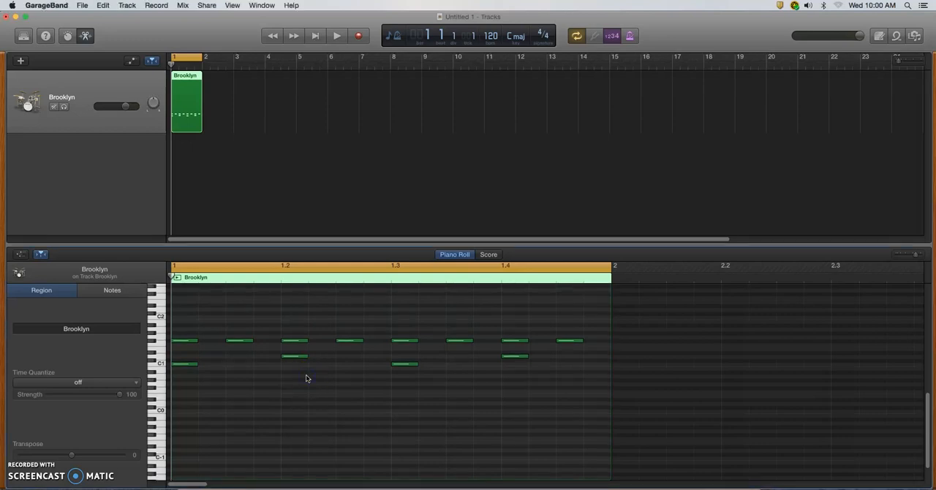
key(space)
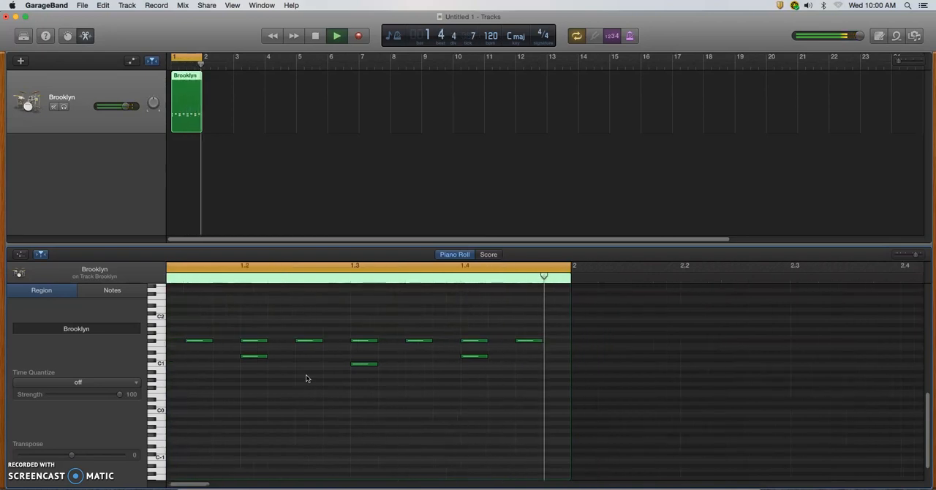
key(space)
click(183, 59)
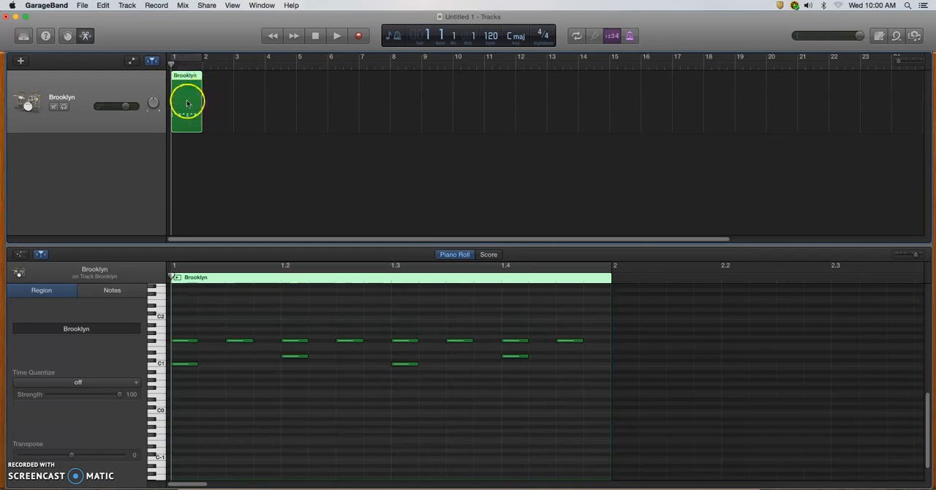
Copy the Brooklyn region until it fills bars 1 to 4, and play the four-bar pattern from the start.
drag(187, 99, 220, 106)
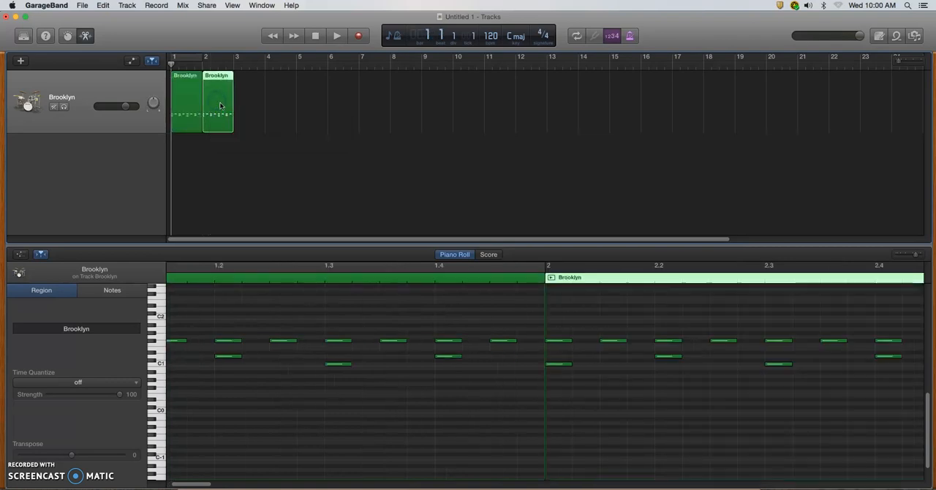
click(184, 167)
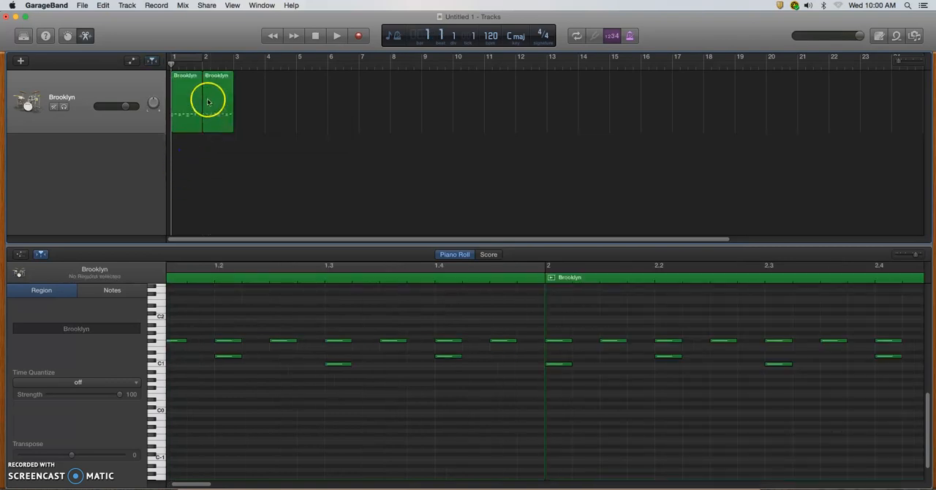
drag(216, 99, 276, 96)
click(249, 155)
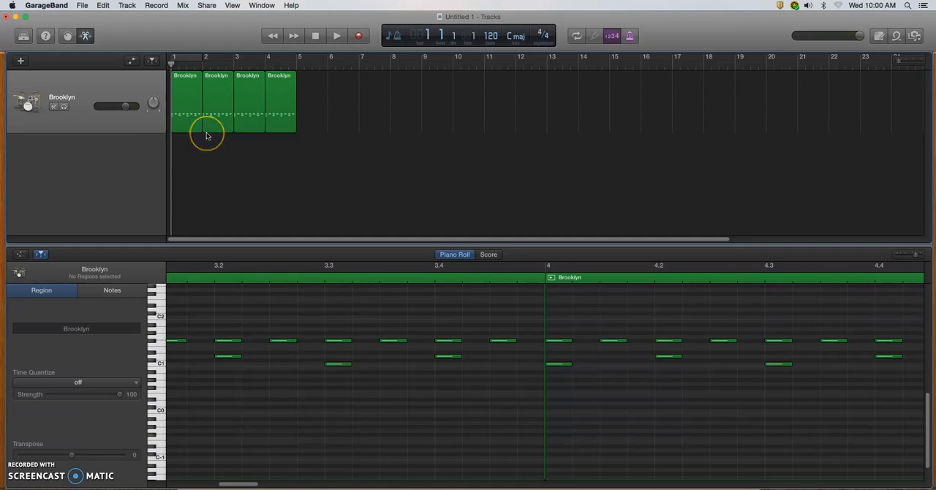
key(space)
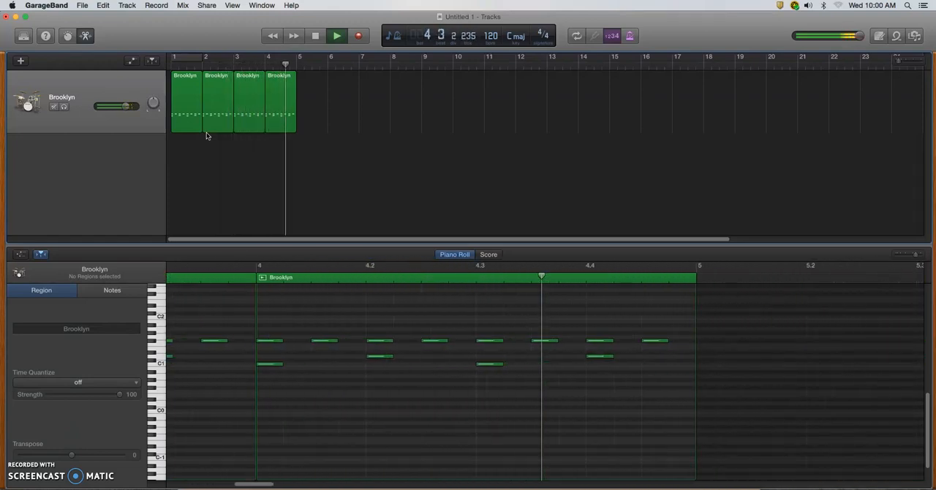
key(Return)
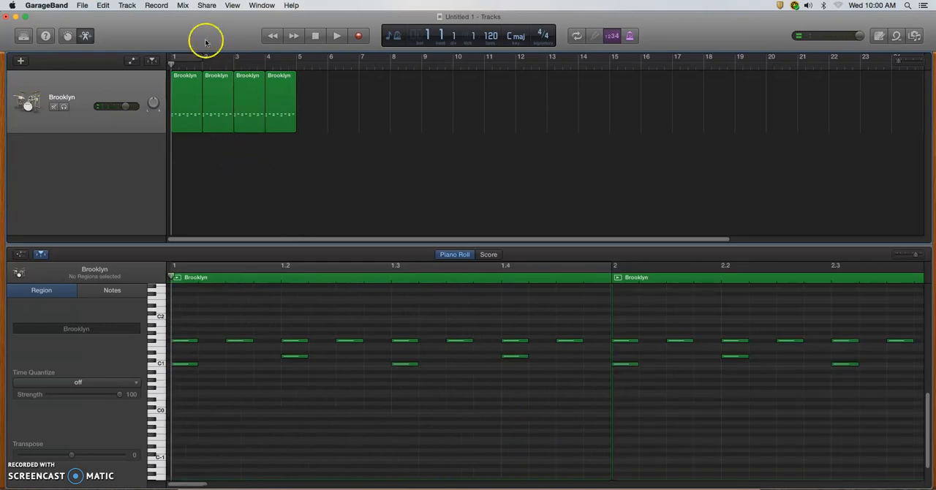
Export the song to the Desktop as a high-quality (192 kBit/s) MP3 named Billie Jean Drum Loop.
click(207, 6)
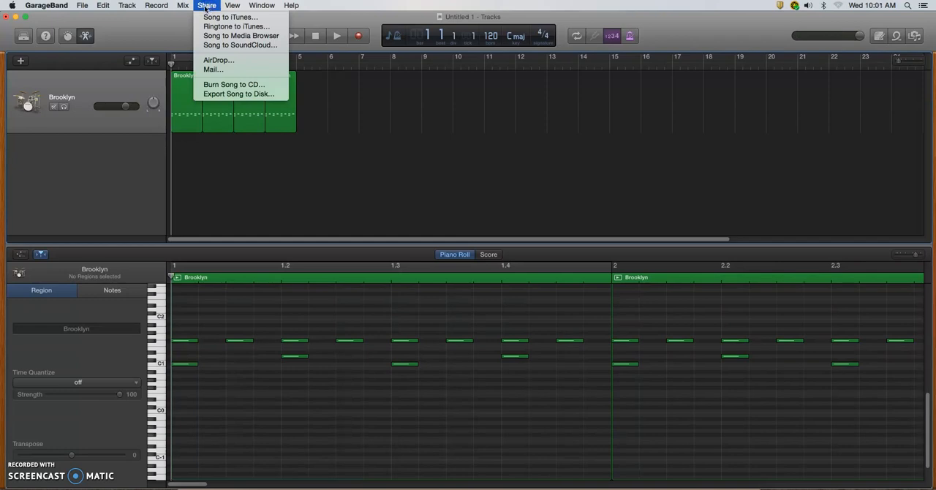
click(228, 95)
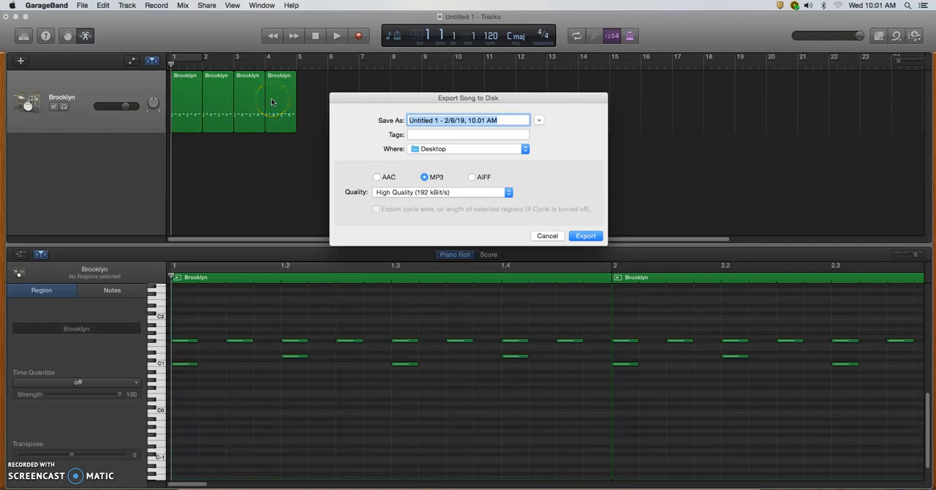
text(Billie Jean Drum Loop)
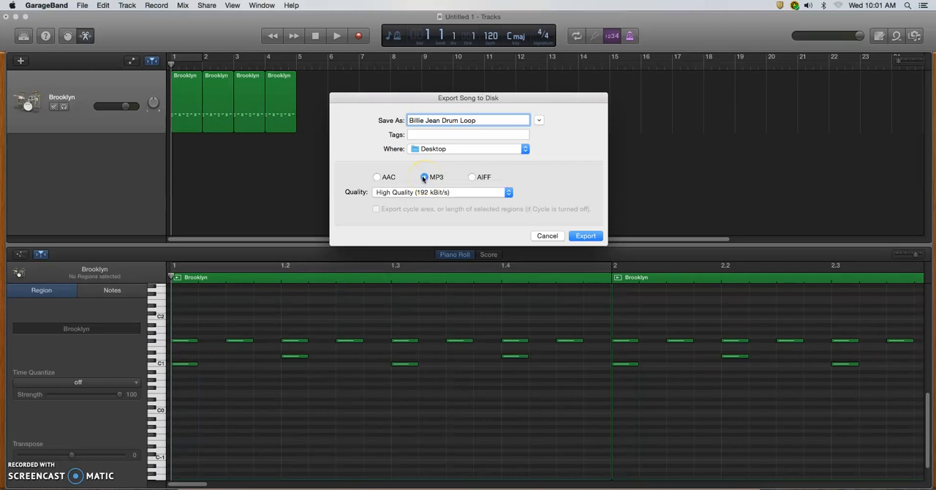
click(586, 237)
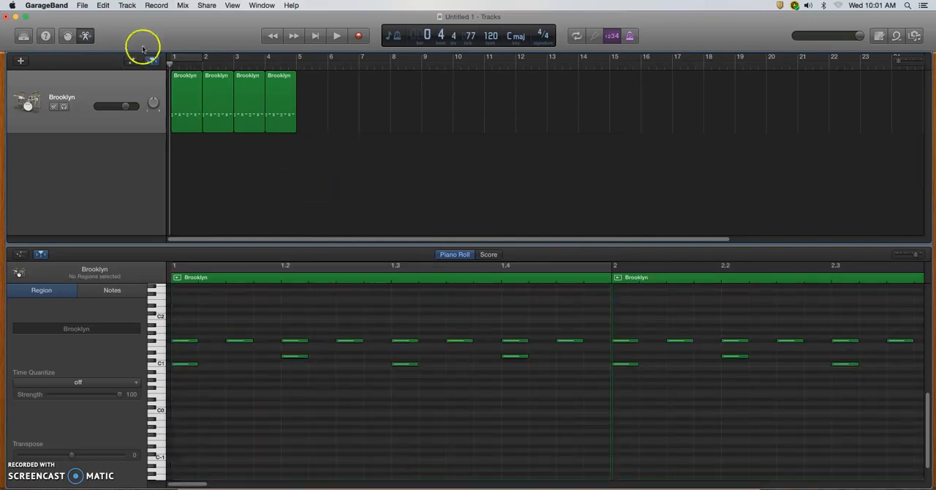
Minimize the project window and move the exported Billie Jean Drum Loop.mp3 to a clear spot on the desktop.
click(15, 18)
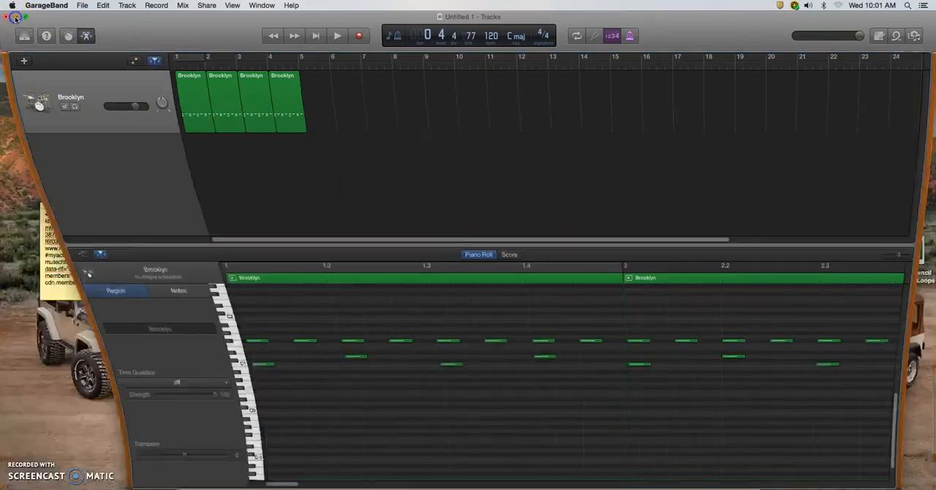
drag(927, 319, 835, 112)
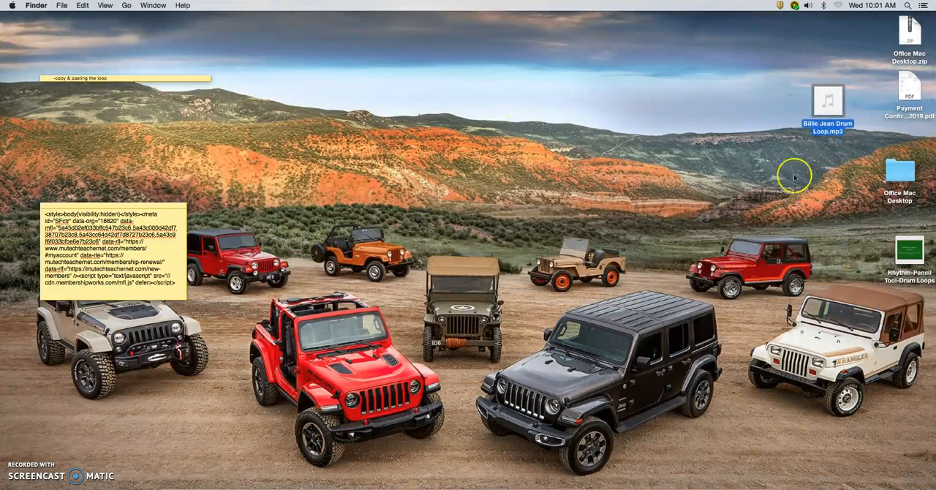
click(762, 178)
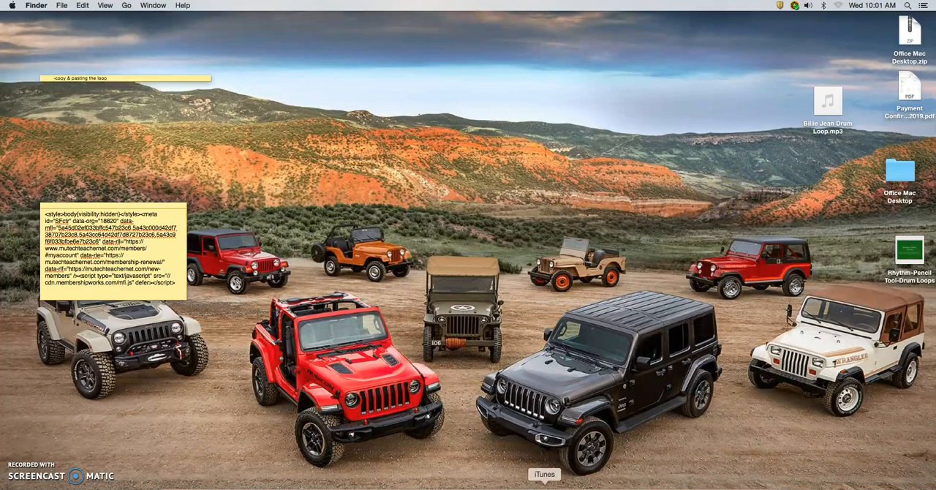
Open iTunes, show its library, and narrow the window so that the exported MP3 on the desktop is uncovered.
click(544, 488)
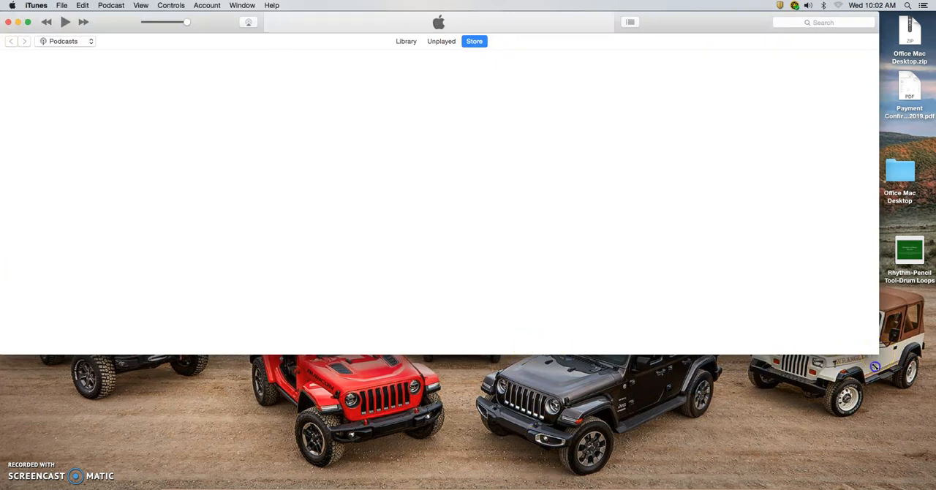
drag(874, 366, 873, 382)
click(406, 42)
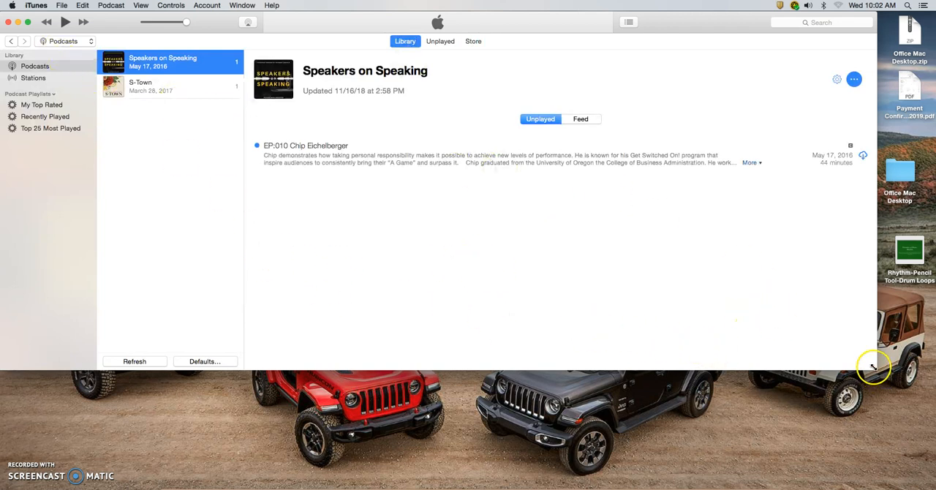
drag(876, 371, 647, 466)
Switch iTunes from Podcasts to the Music library and add Billie Jean Drum Loop.mp3 from the desktop to its songs.
mouse_move(834, 108)
drag(834, 110, 476, 266)
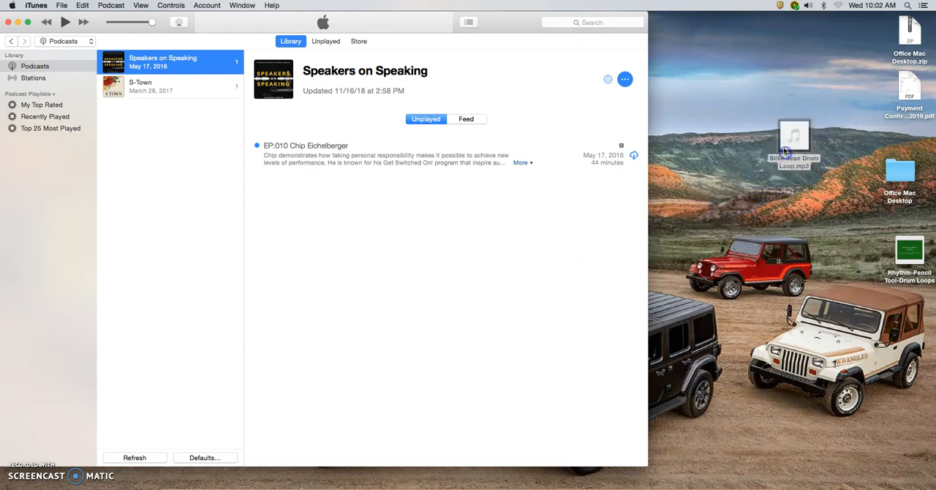
click(85, 41)
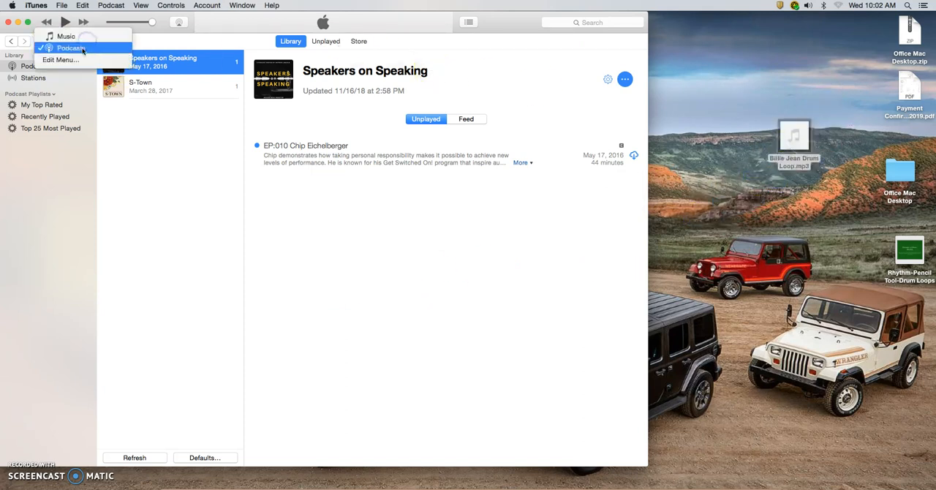
click(82, 33)
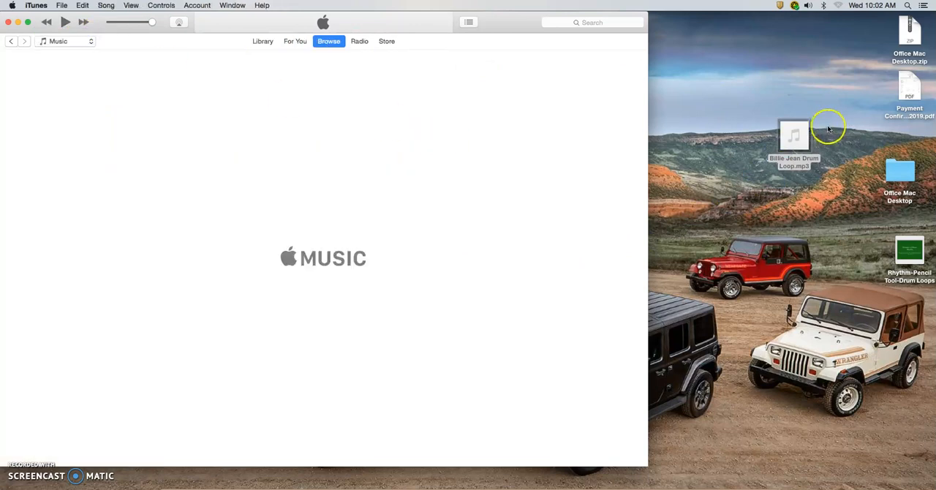
drag(806, 145, 333, 166)
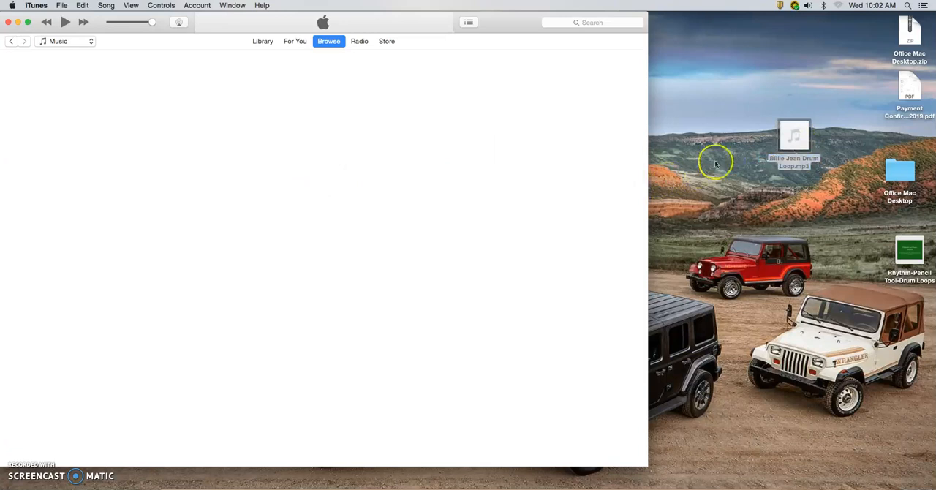
drag(783, 148, 774, 148)
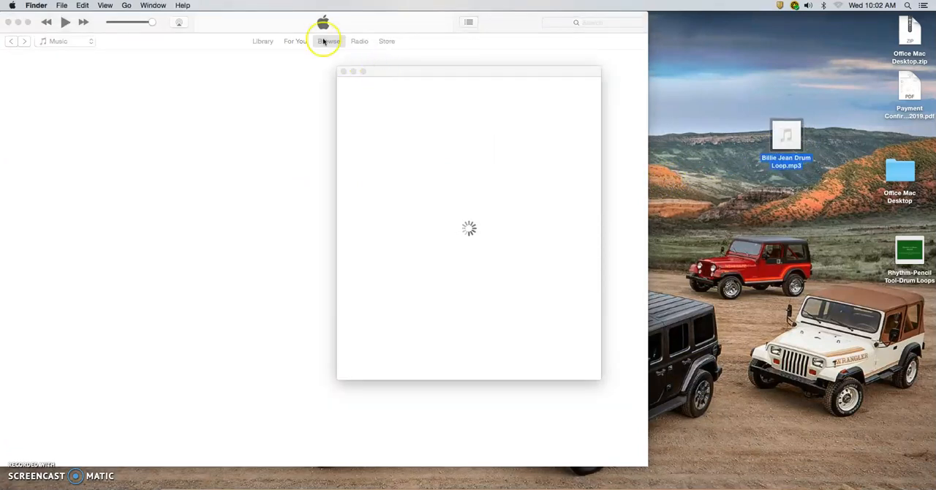
click(262, 41)
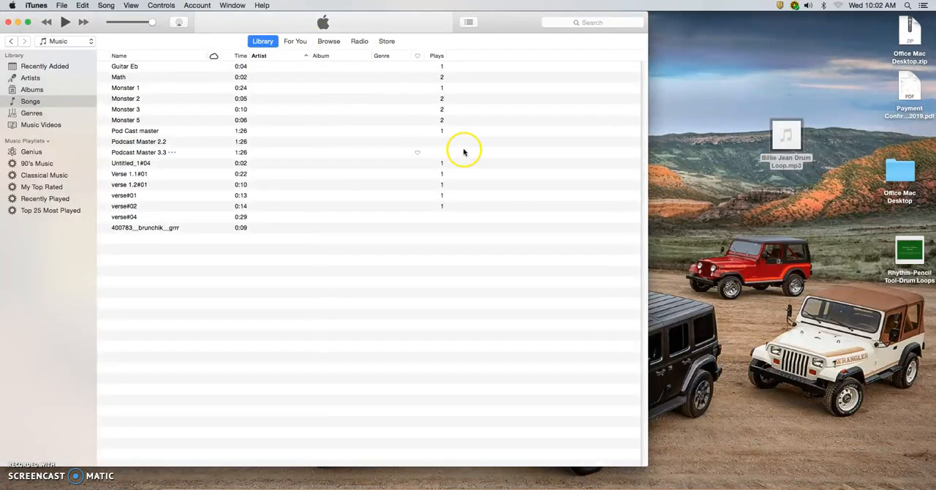
drag(806, 148, 161, 282)
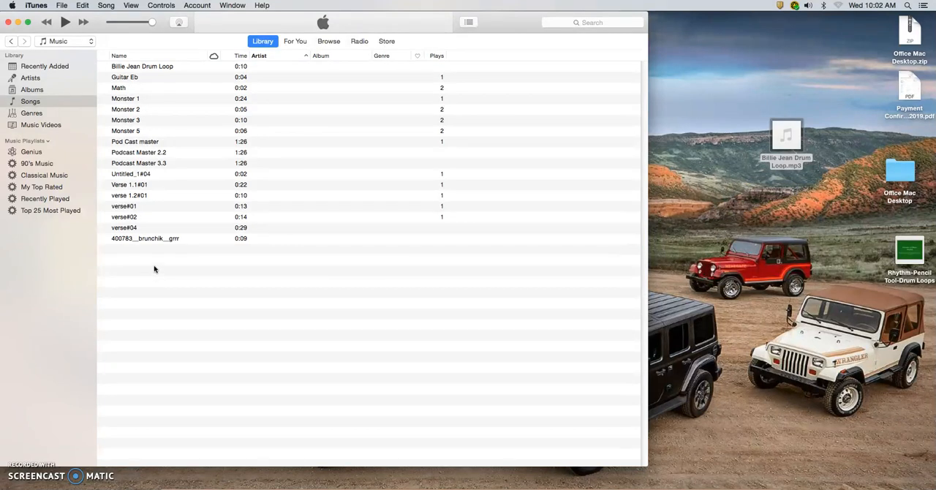
Play the Billie Jean Drum Loop in iTunes, then minimize iTunes and close the Apple Music trial offer.
click(141, 67)
double_click(141, 67)
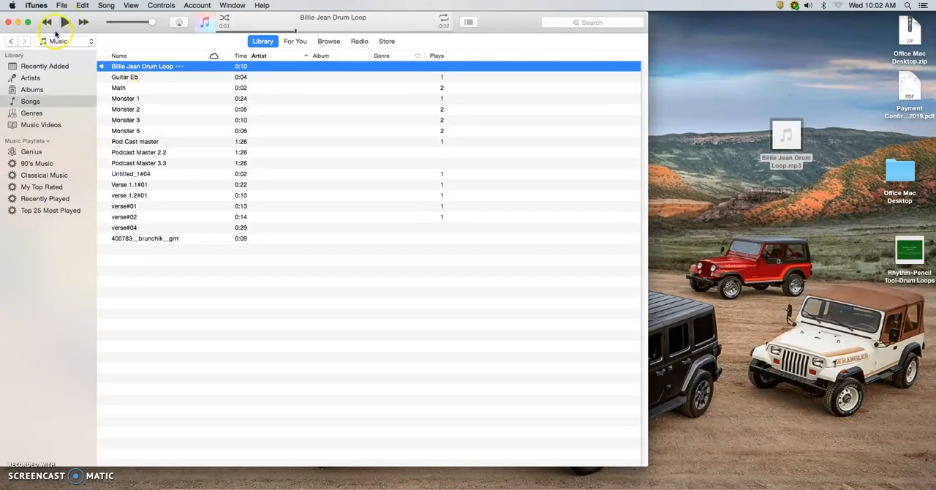
click(18, 23)
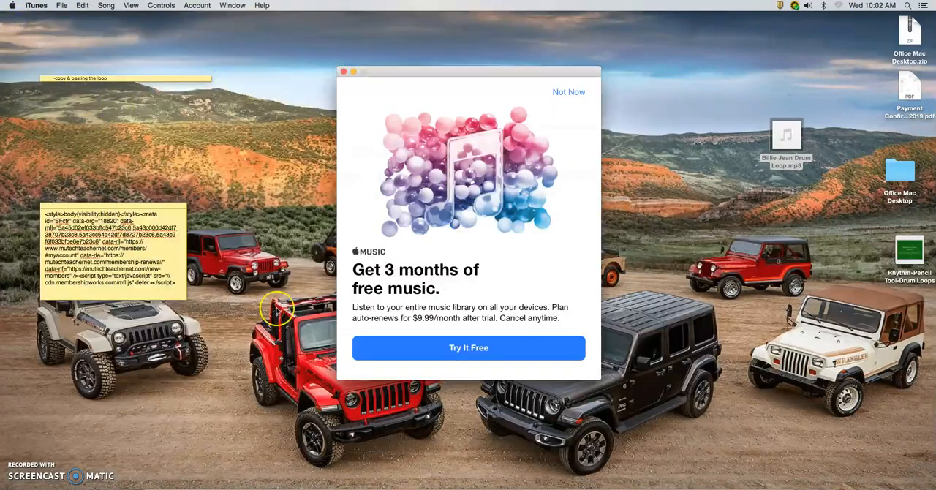
click(346, 69)
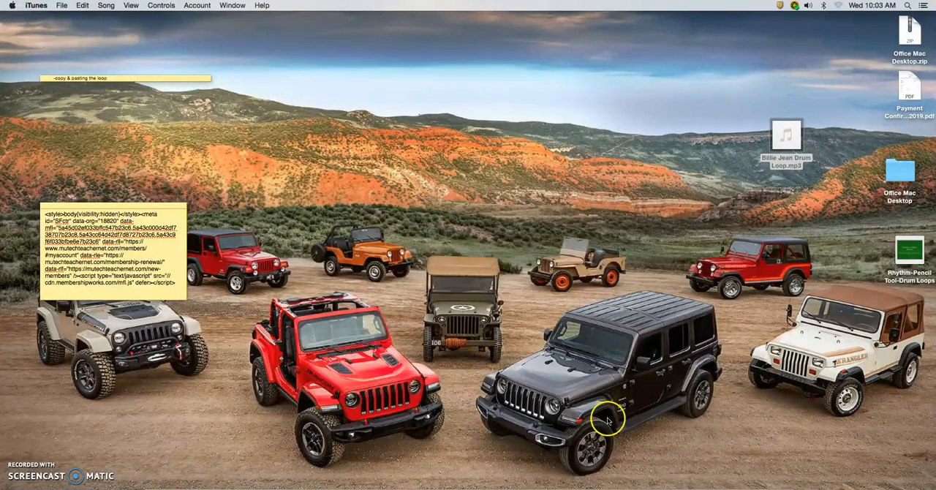
Return to the GarageBand project and show the iTunes Music files in the media browser, with Folders collapsed.
click(707, 486)
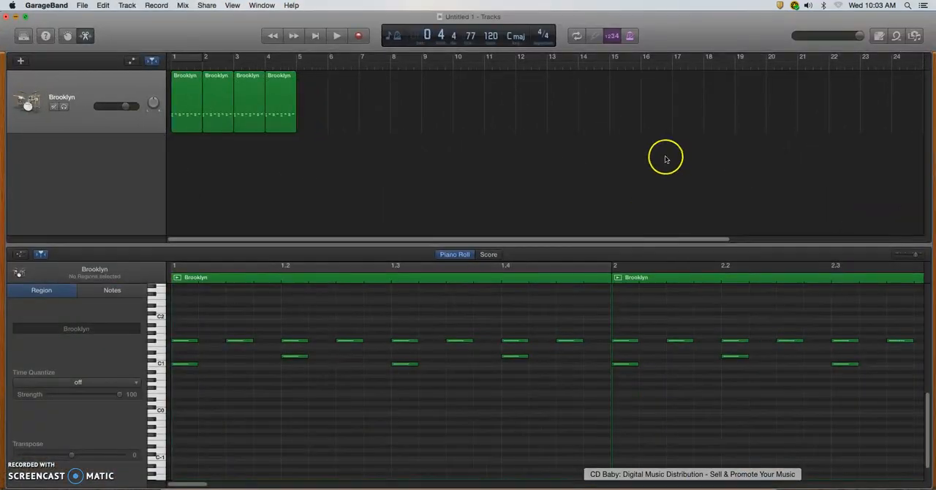
click(915, 38)
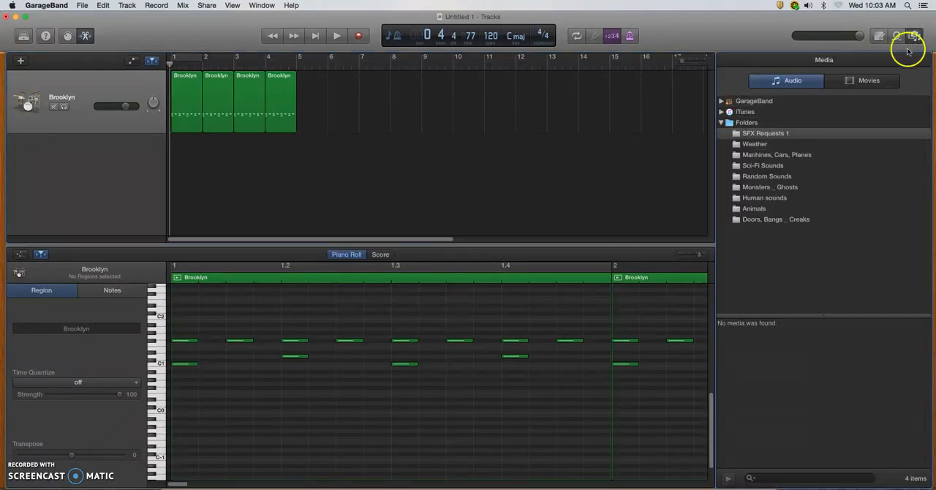
click(746, 111)
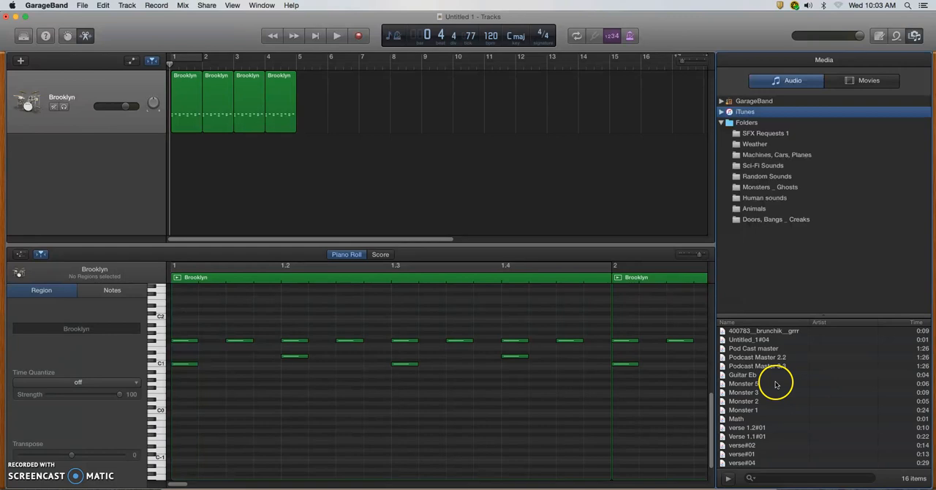
click(721, 123)
click(721, 112)
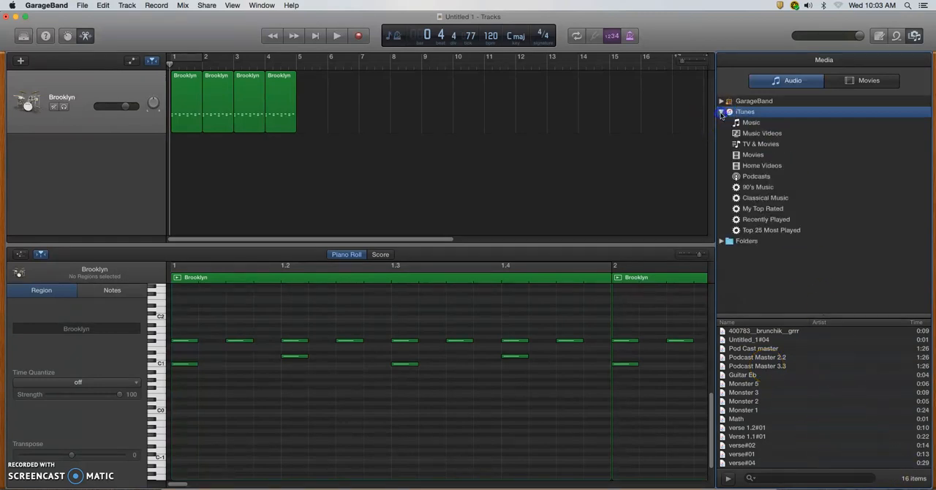
click(749, 122)
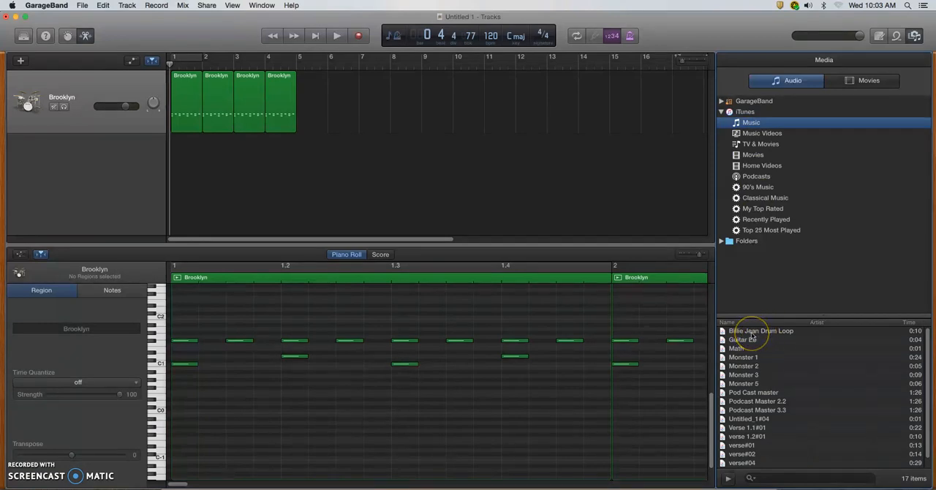
Add the Billie Jean Drum Loop to a new track starting at bar 1 and split its region at bar 5.
drag(752, 333, 182, 169)
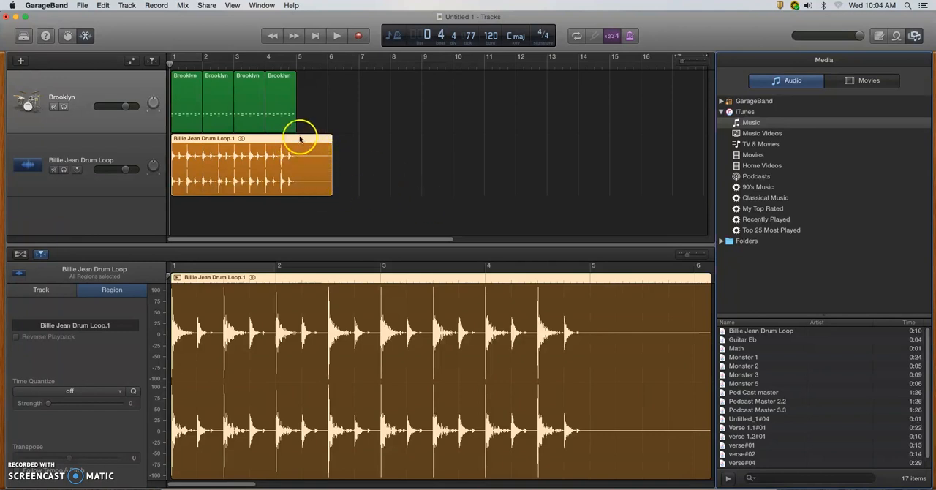
click(296, 65)
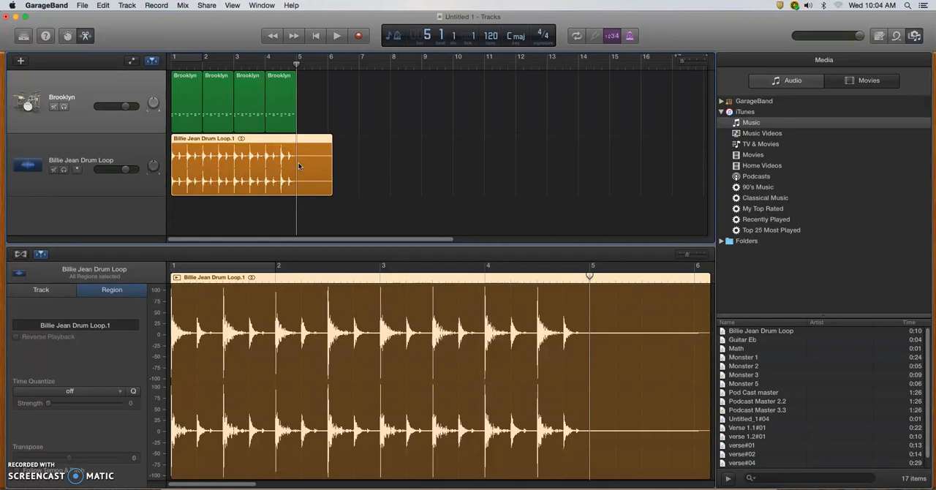
key(super+t)
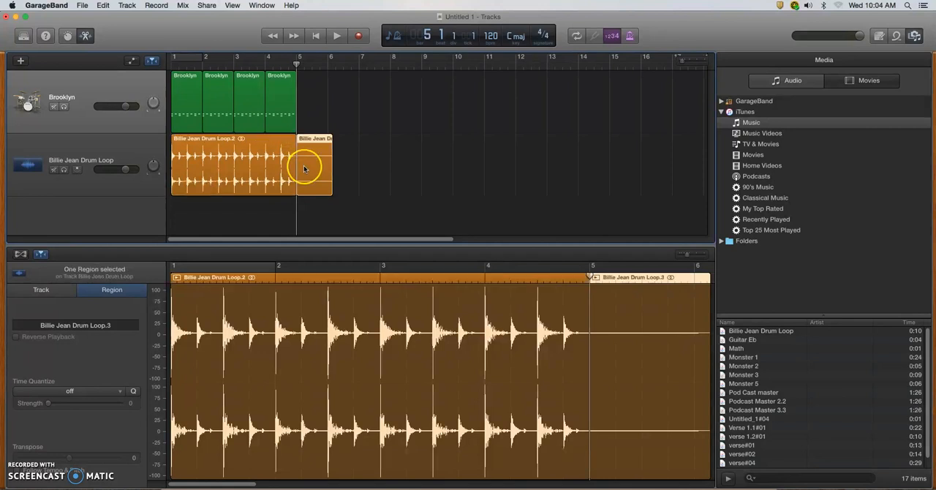
Delete the leftover loop region after bar 5 and mute the Brooklyn drummer track.
key(Delete)
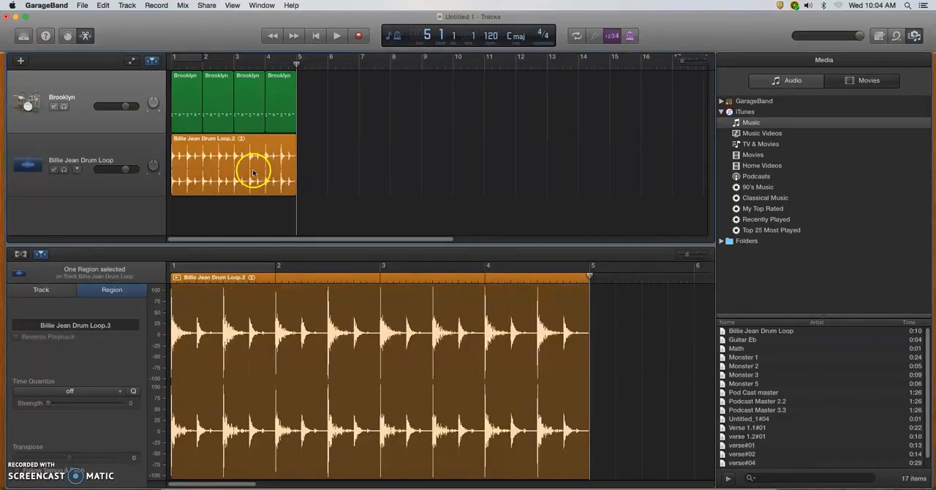
click(54, 107)
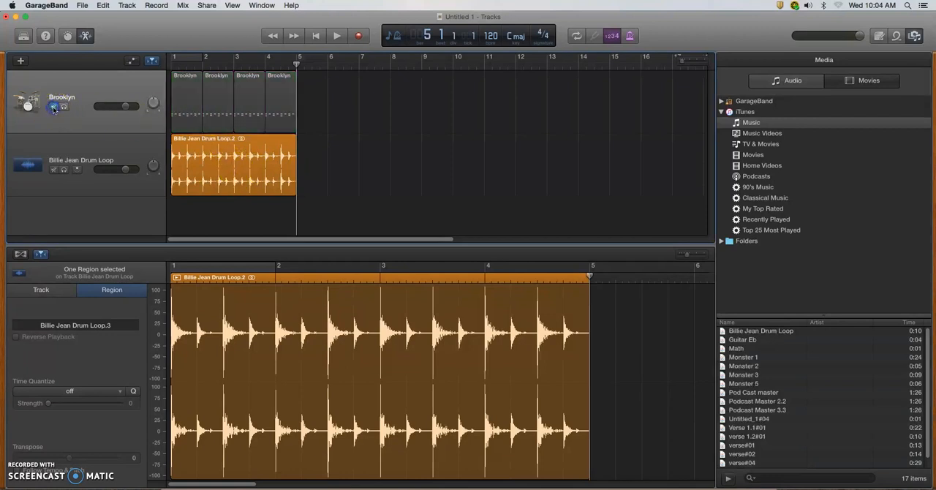
Play the trimmed Billie Jean Drum Loop from the start of the project, stopping playback during bar 4.
key(Return)
key(space)
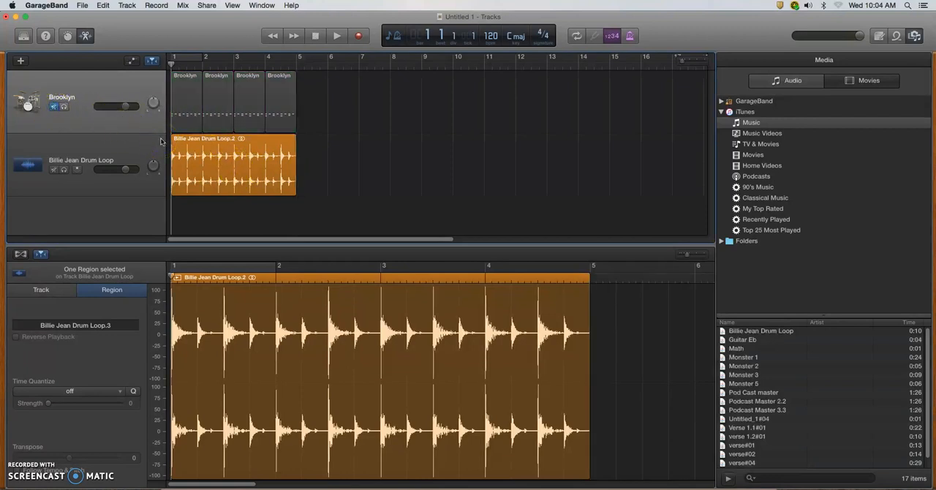
key(space)
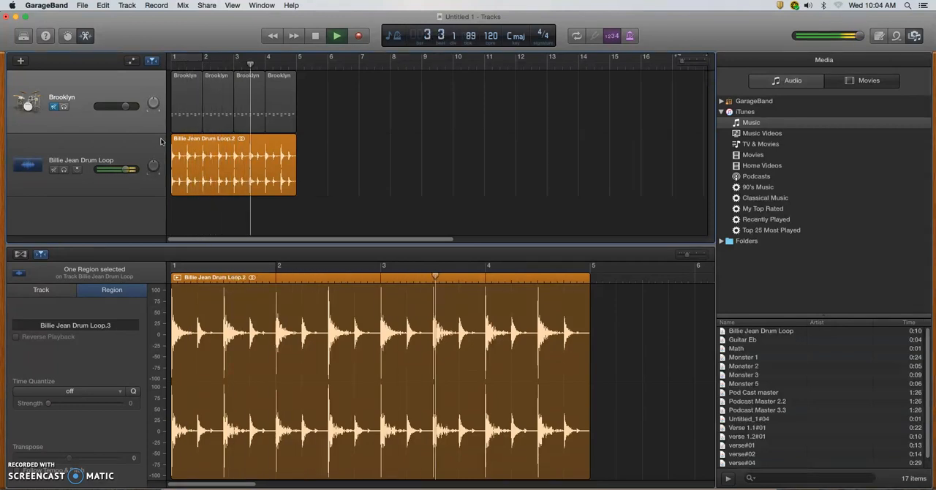
key(space)
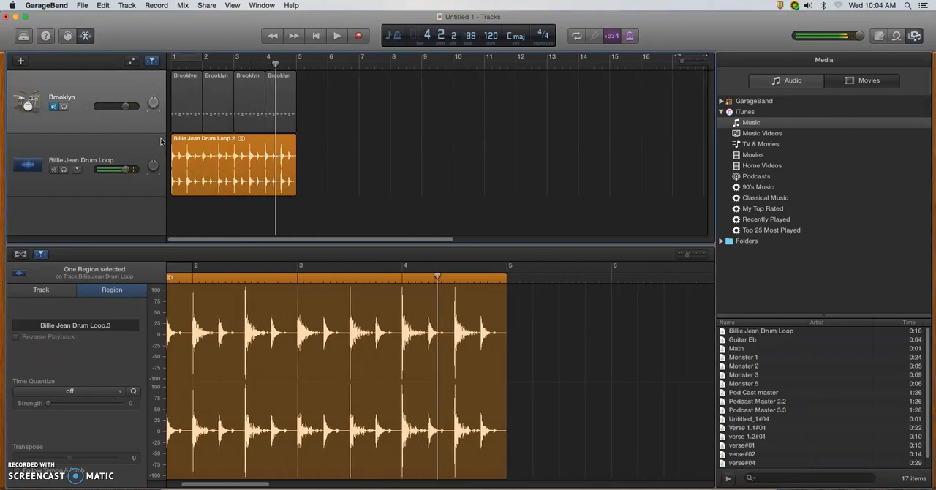
Duplicate the trimmed Billie Jean Drum Loop region on its track so the copy starts at bar 5.
drag(206, 154, 340, 159)
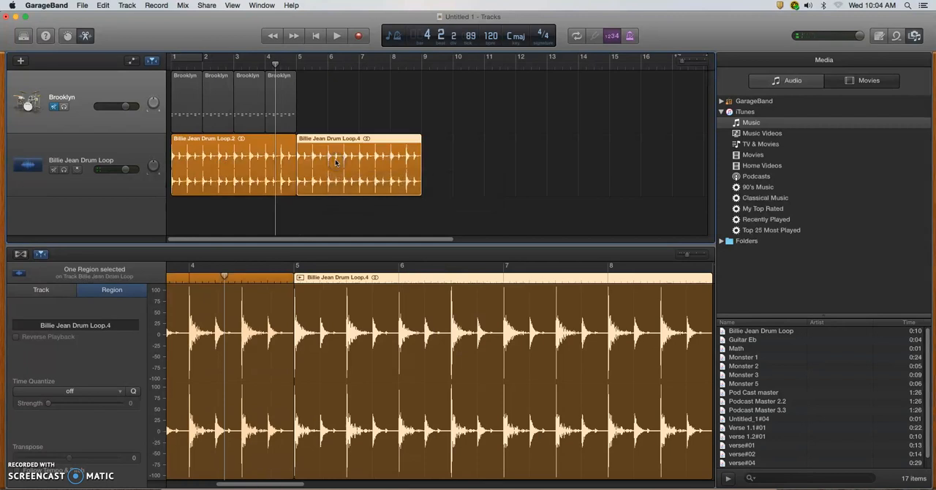
click(470, 161)
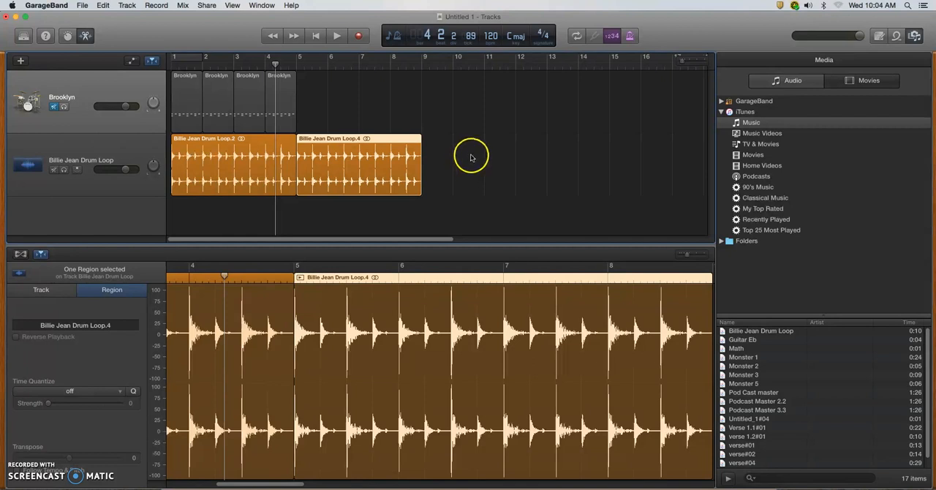